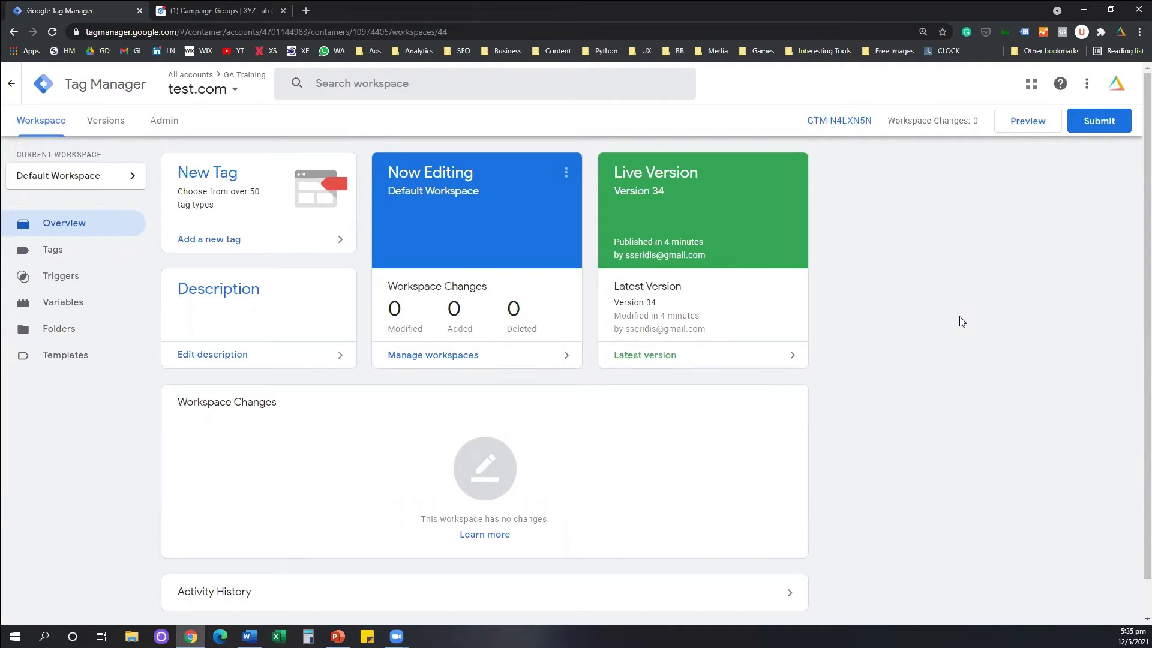
# Open the Insight Tag website tracking page from Campaign Manager's Account Assets menu.
pyautogui.click(234, 11)
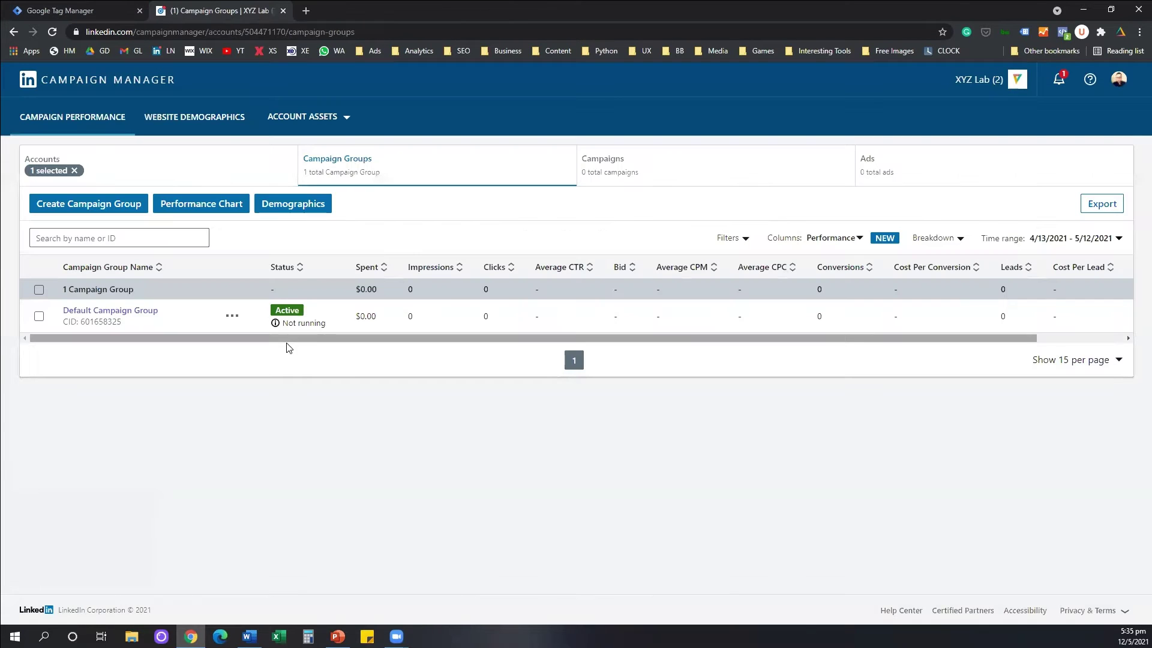
pyautogui.click(87, 8)
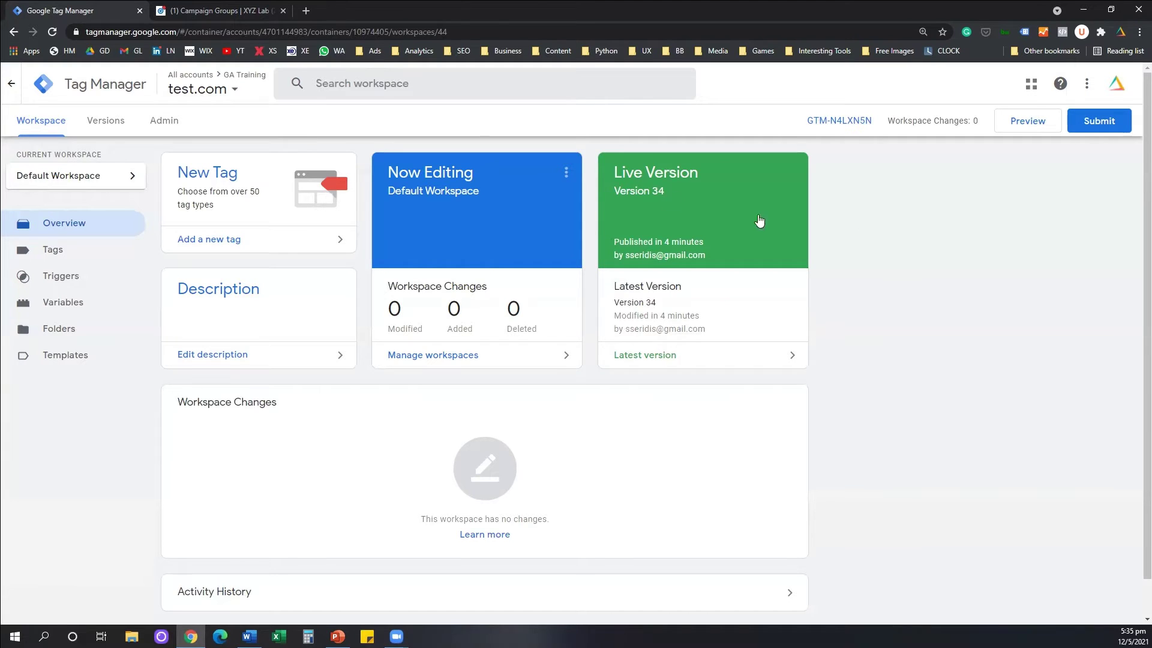
pyautogui.click(184, 12)
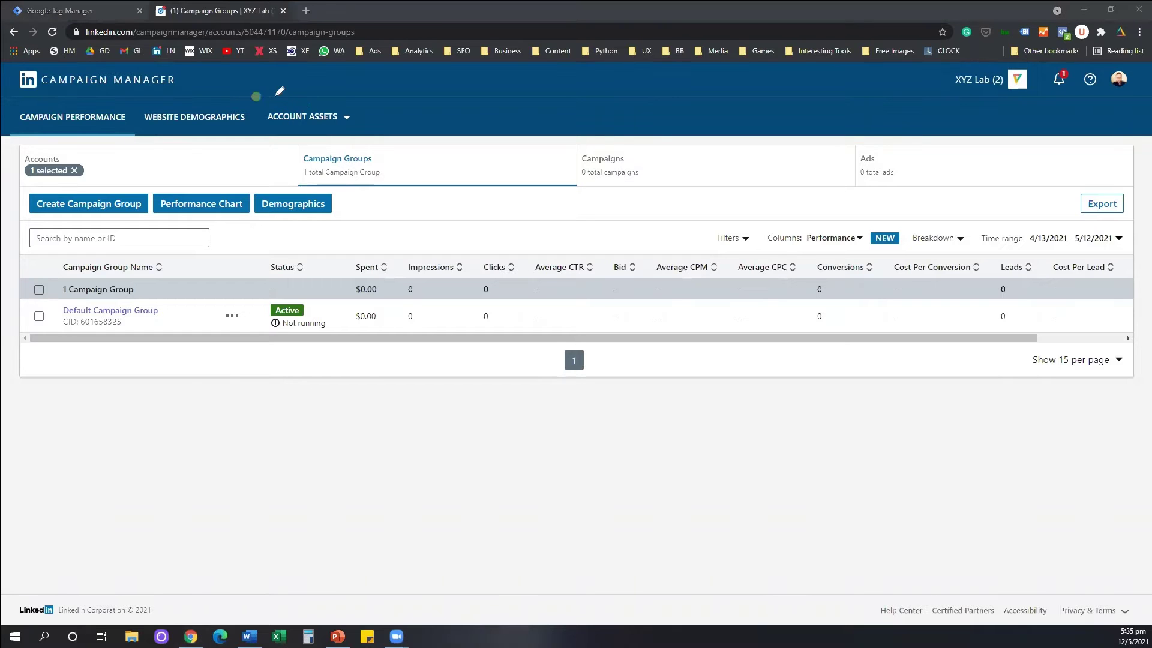
pyautogui.moveTo(254, 95)
pyautogui.mouseDown()
pyautogui.moveTo(340, 94)
pyautogui.moveTo(260, 126)
pyautogui.moveTo(255, 93)
pyautogui.mouseUp()
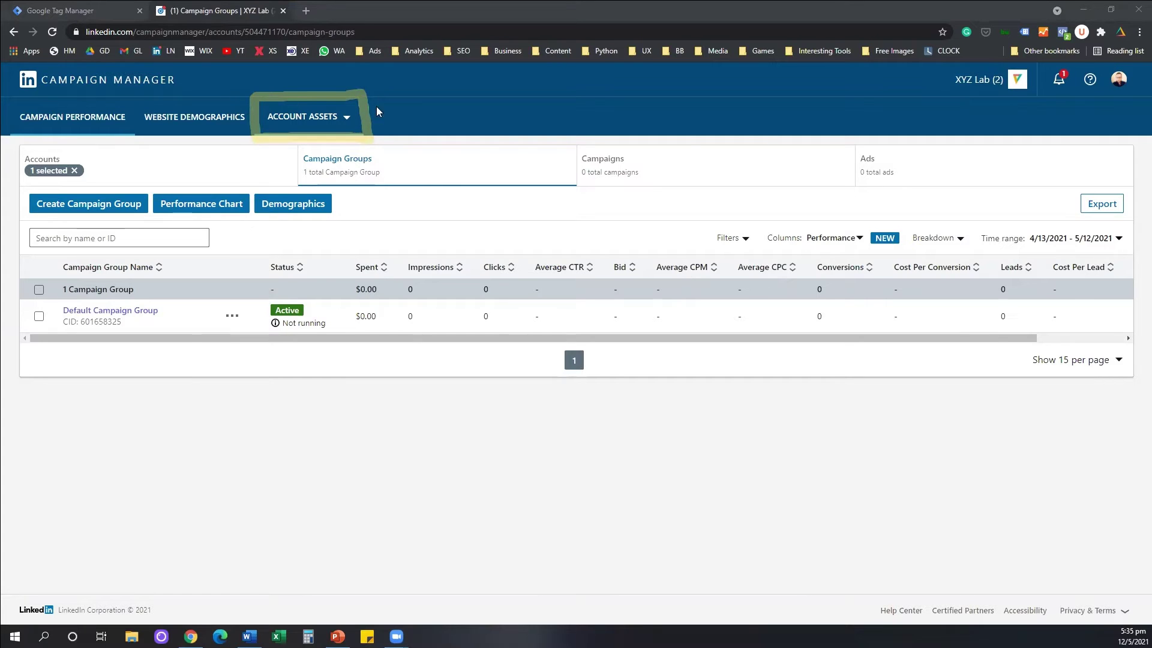
pyautogui.click(347, 123)
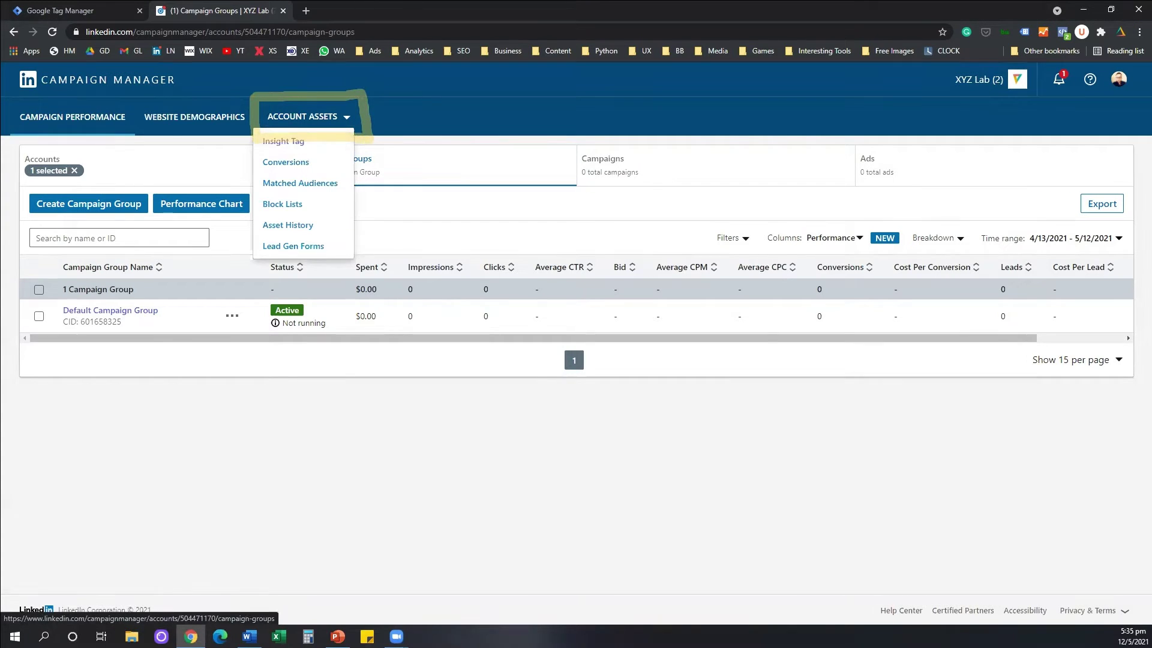
pyautogui.click(343, 118)
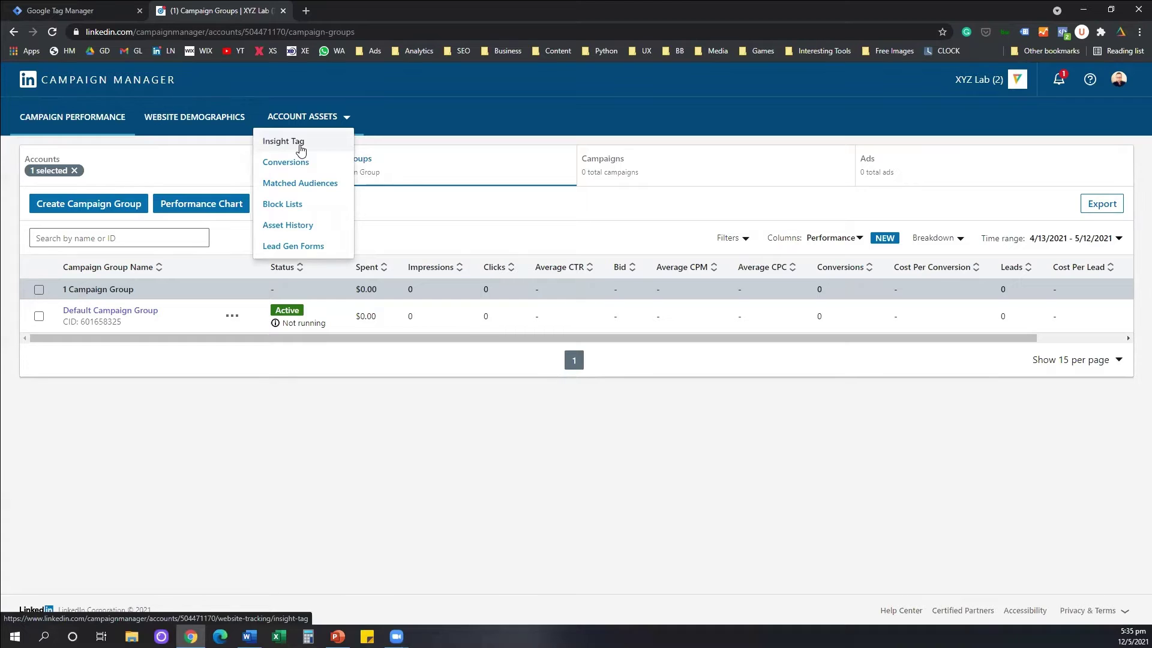
pyautogui.click(301, 150)
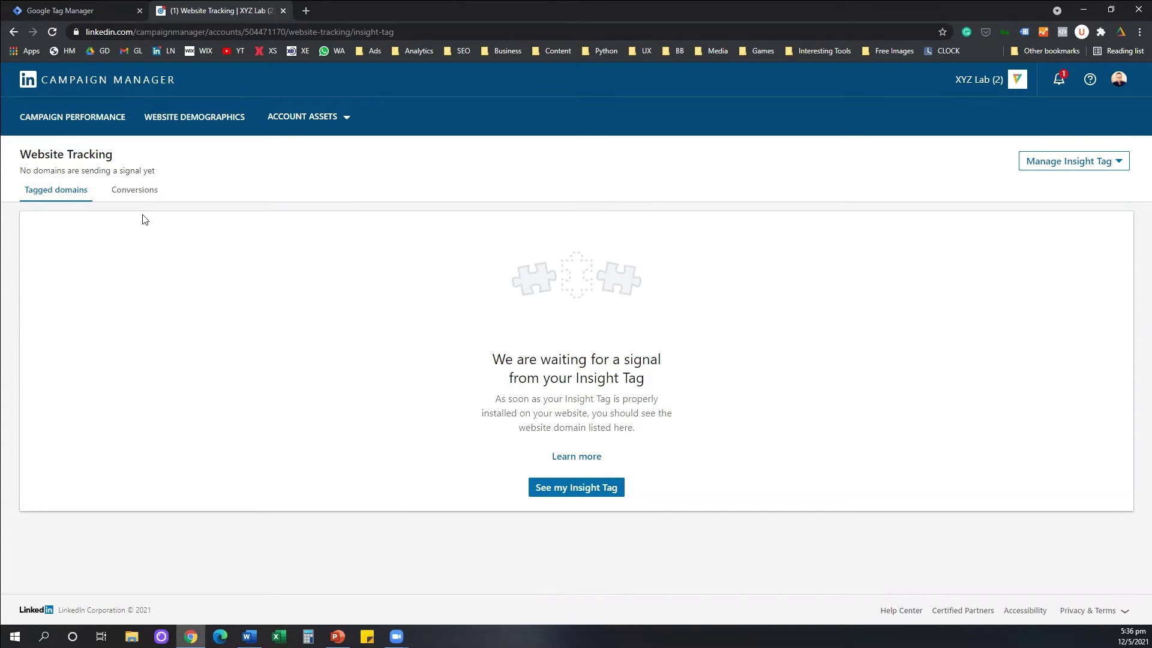
# Show the Insight Tag's 'I will use a tag manager' option and copy partner ID 738163.
pyautogui.click(560, 492)
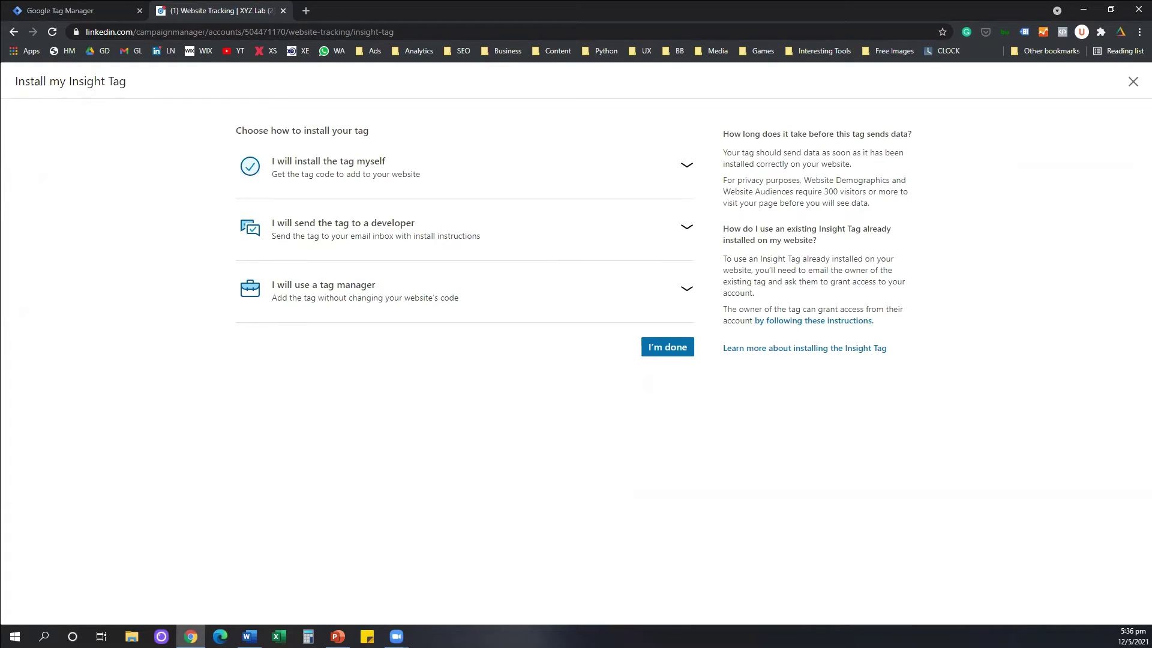
pyautogui.moveTo(194, 135); pyautogui.dragTo(230, 298)
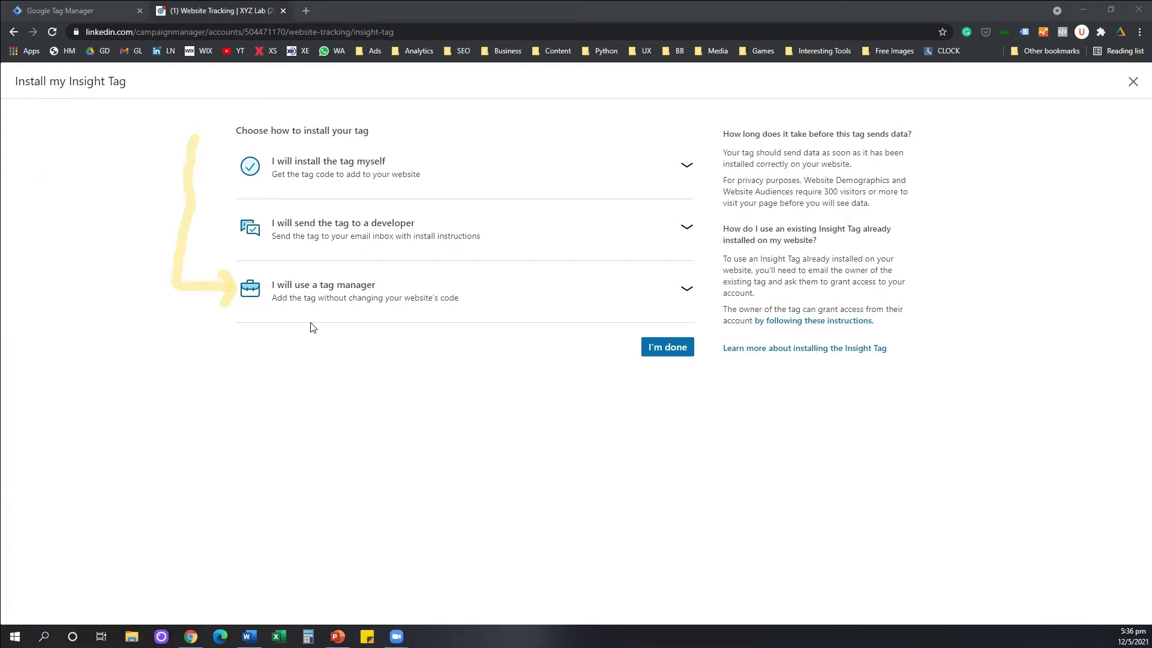
pyautogui.click(681, 290)
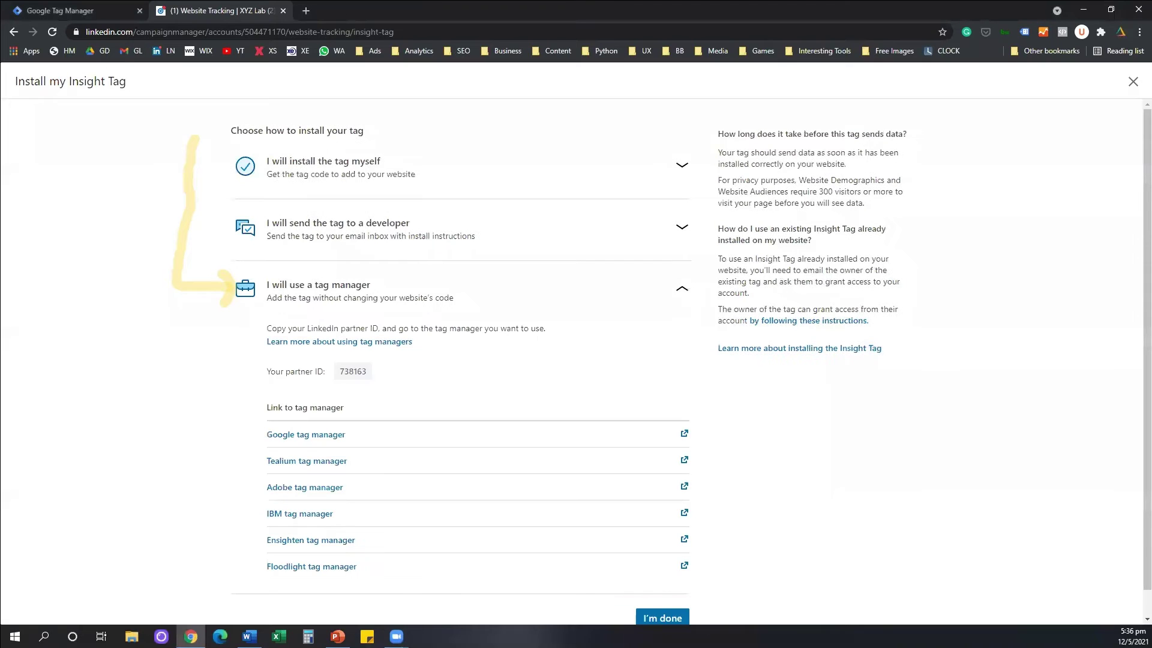
pyautogui.click(261, 386)
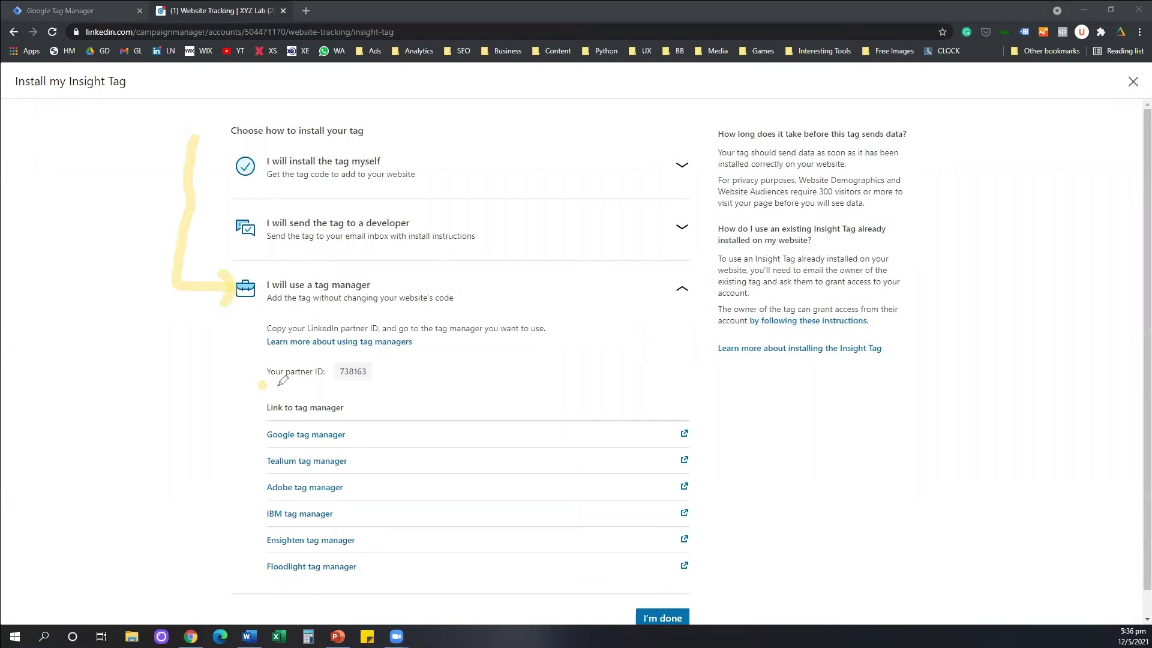
pyautogui.moveTo(281, 385); pyautogui.dragTo(330, 385)
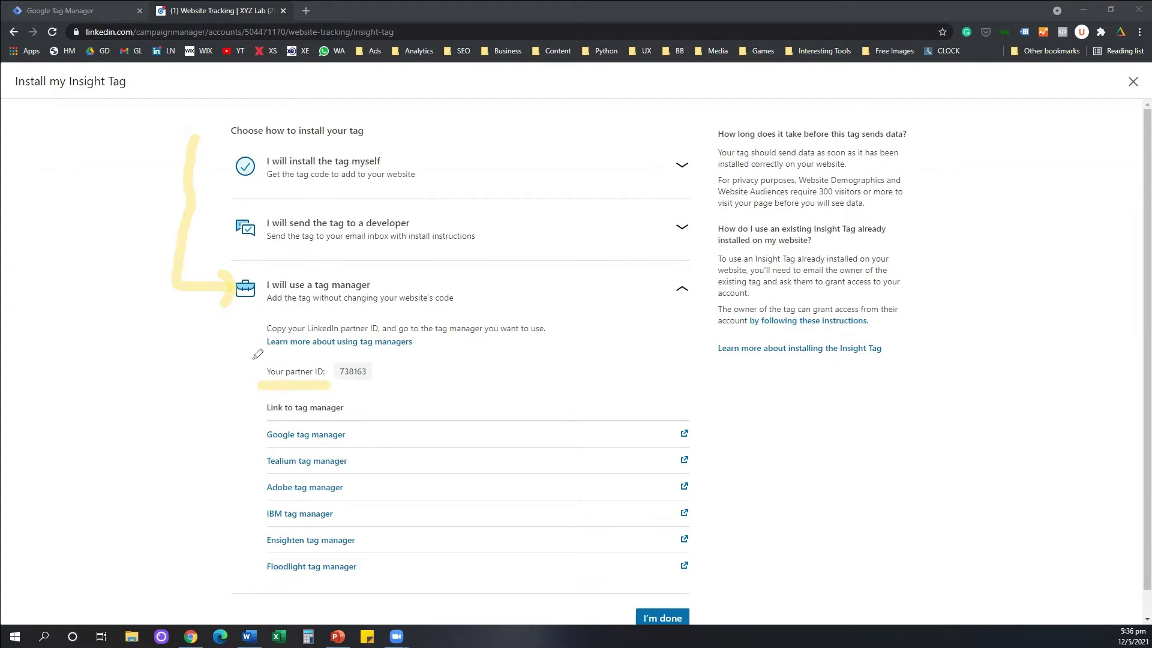
pyautogui.click(354, 374)
pyautogui.click(354, 373)
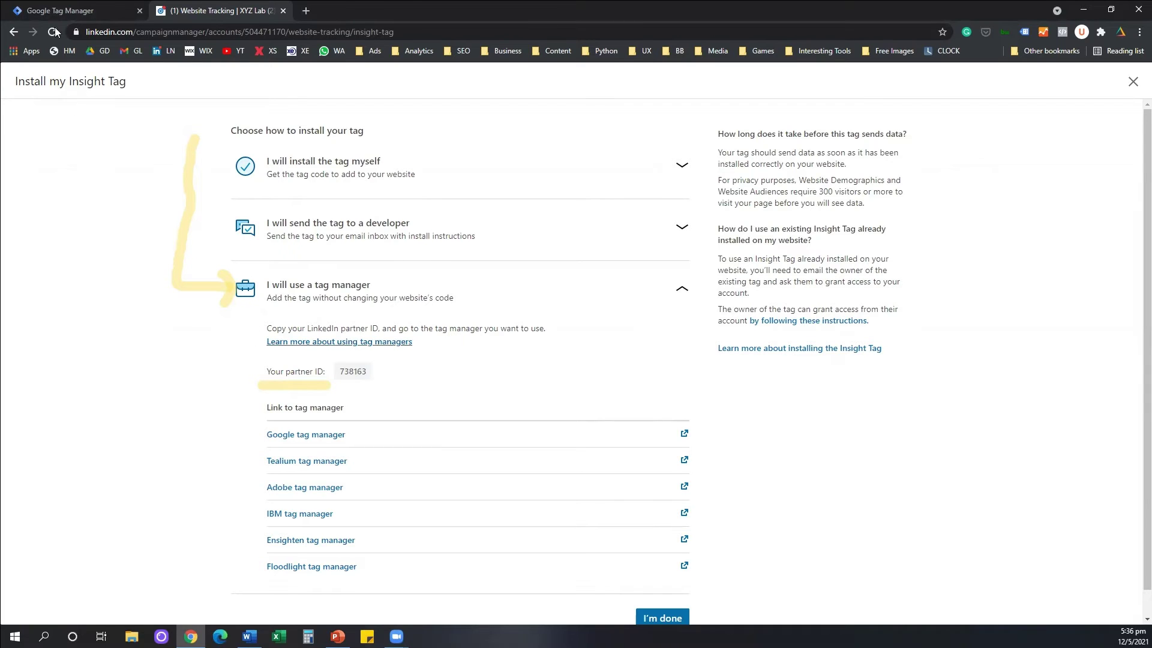
# Create a new Google Tag Manager tag named 'LinkedIn Tag Test'.
pyautogui.click(81, 12)
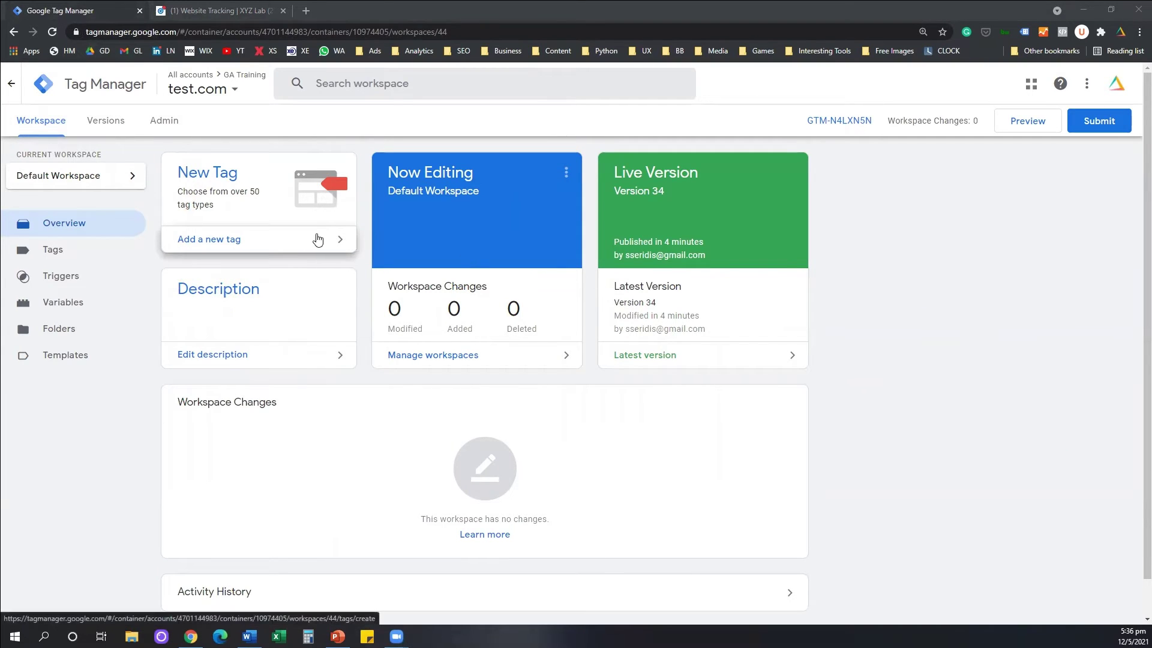
pyautogui.click(227, 243)
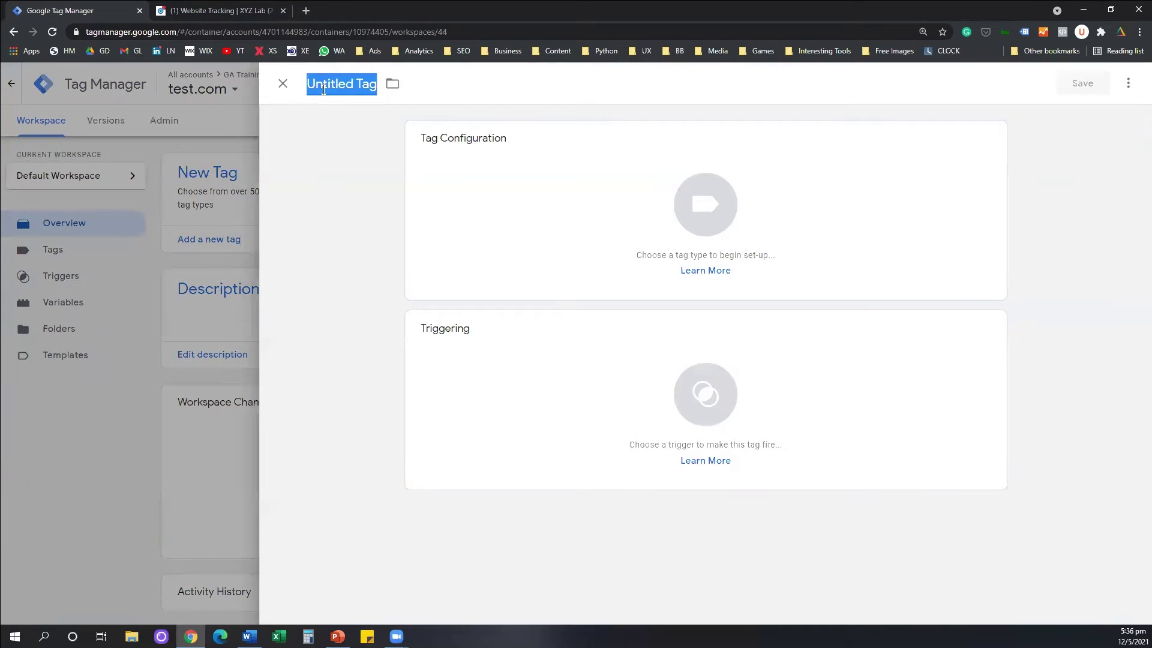
pyautogui.write('LinkedI')
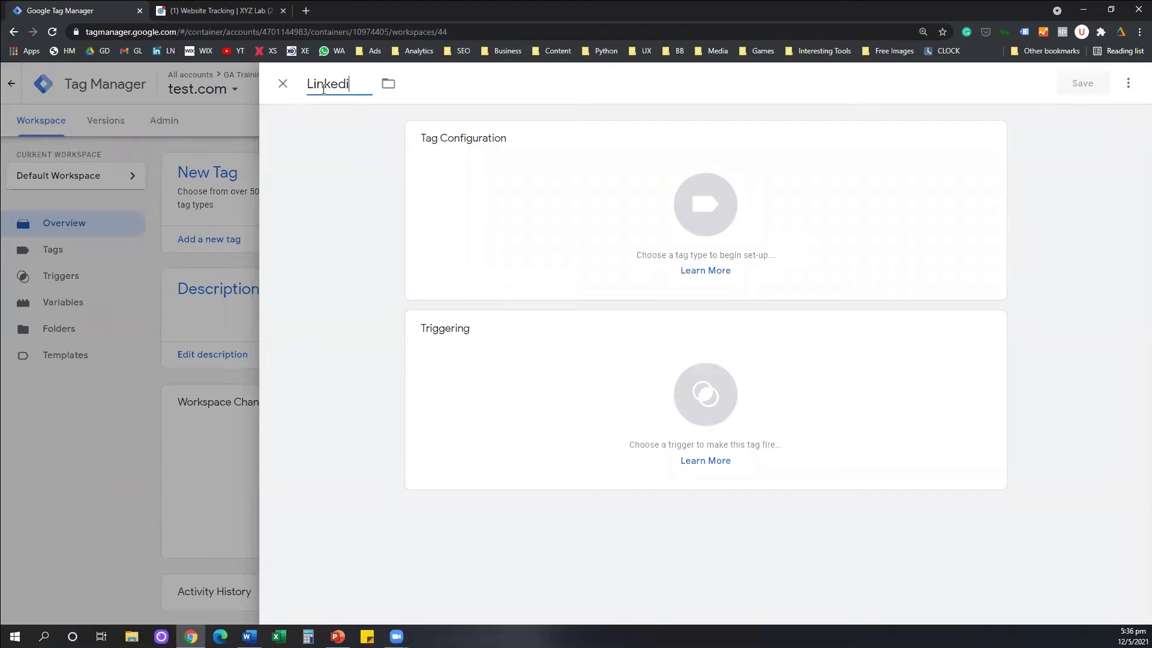
pyautogui.write('n Tag ')
pyautogui.write('Test')
pyautogui.click(336, 224)
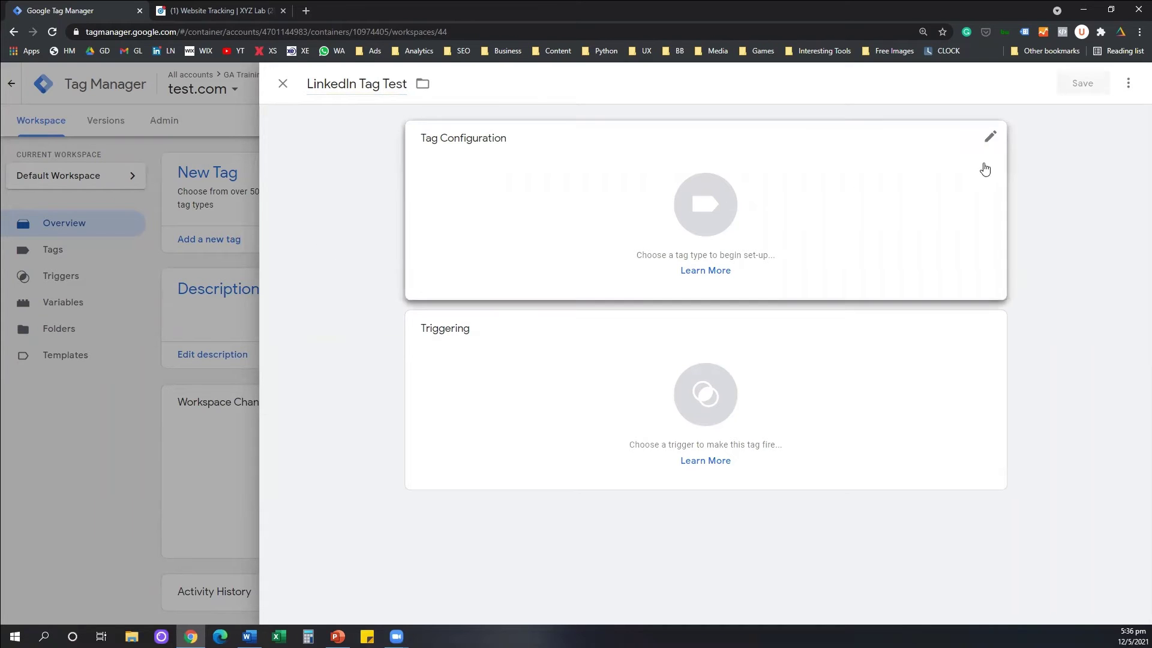
pyautogui.moveTo(706, 210)
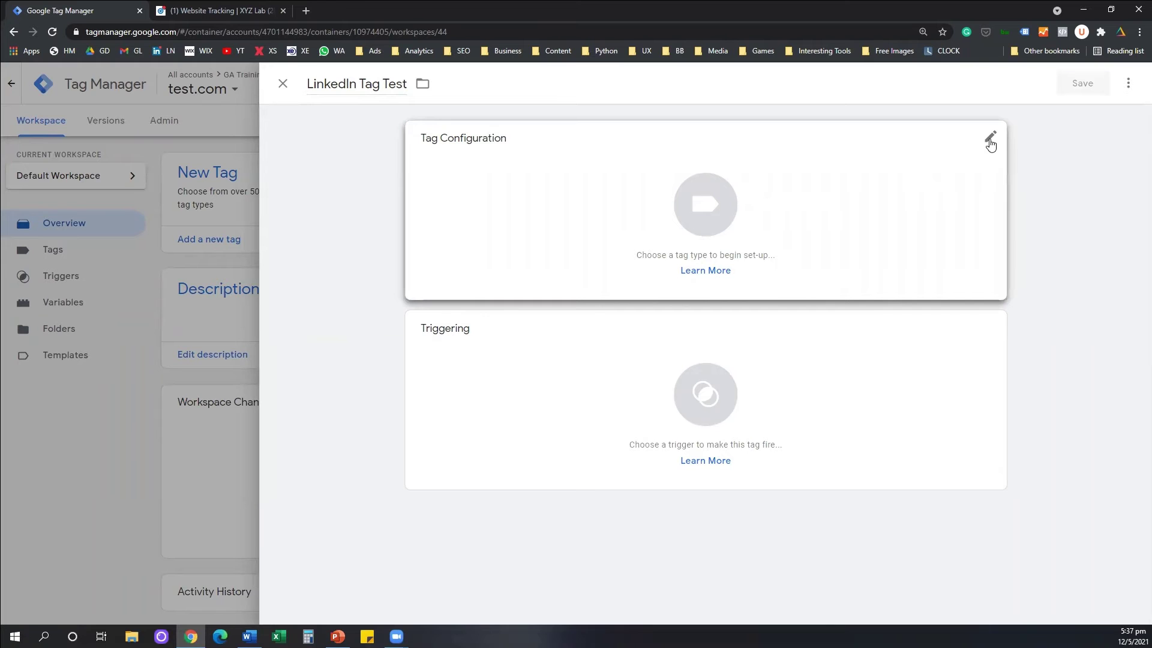
# Set the LinkedIn Tag Test tag type to LinkedIn Insight.
pyautogui.click(984, 174)
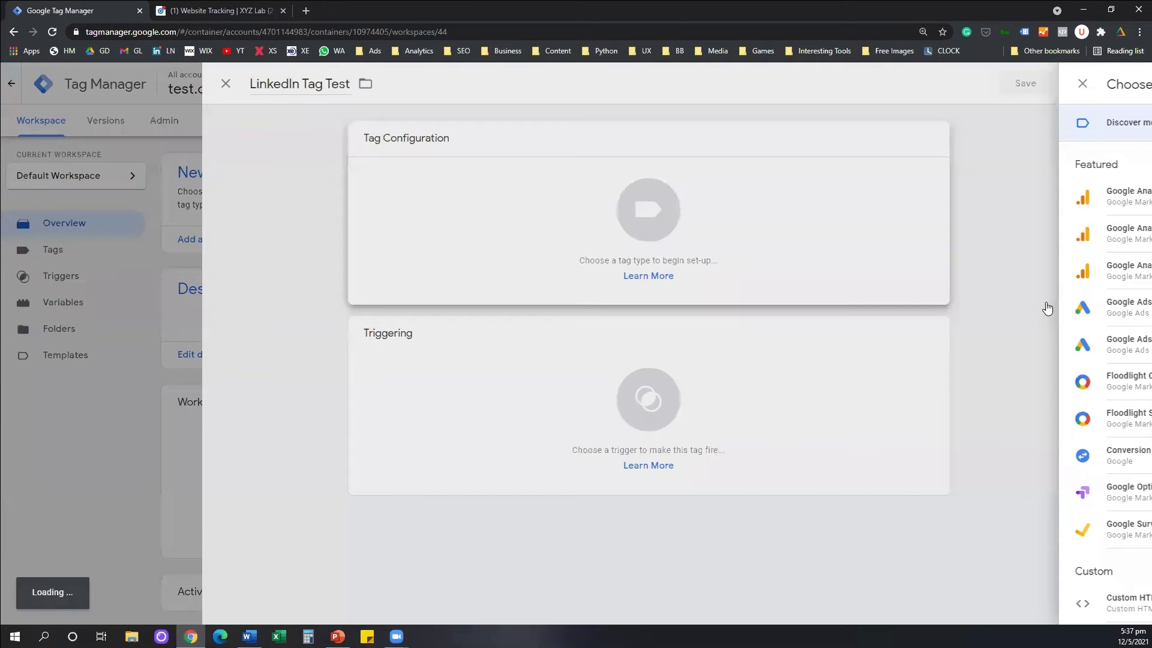
pyautogui.scroll(-4, 1023, 303)
pyautogui.scroll(-2, 1023, 302)
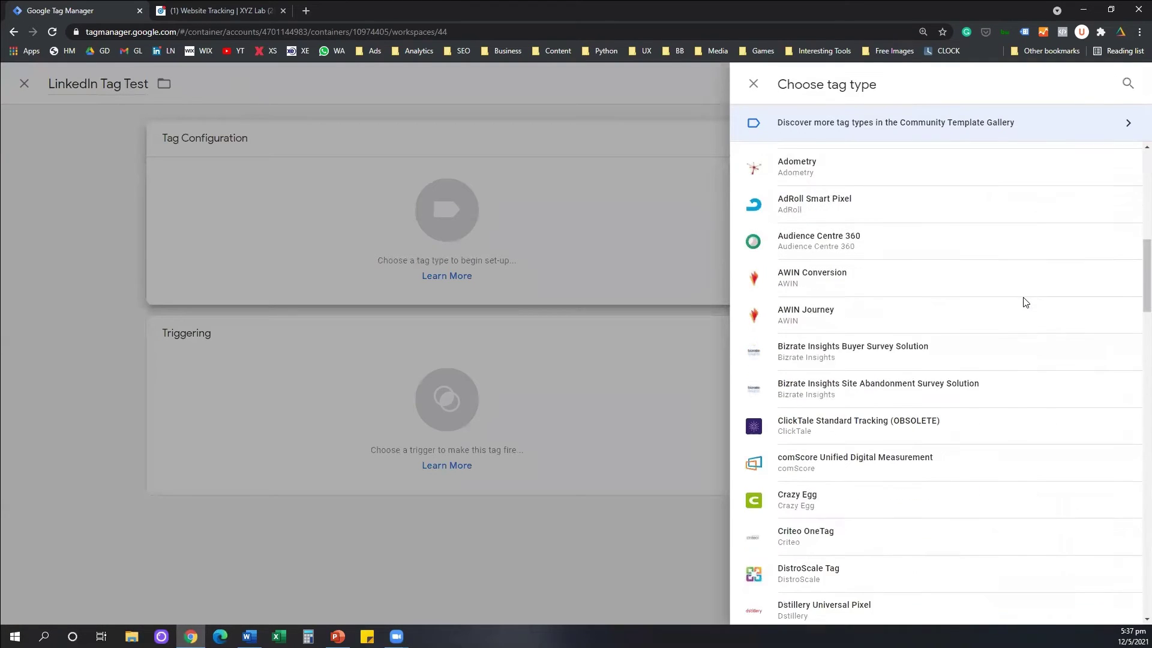
pyautogui.scroll(-2, 1023, 303)
pyautogui.scroll(-2, 1023, 303)
pyautogui.scroll(-1, 1024, 303)
pyautogui.scroll(-1, 1023, 303)
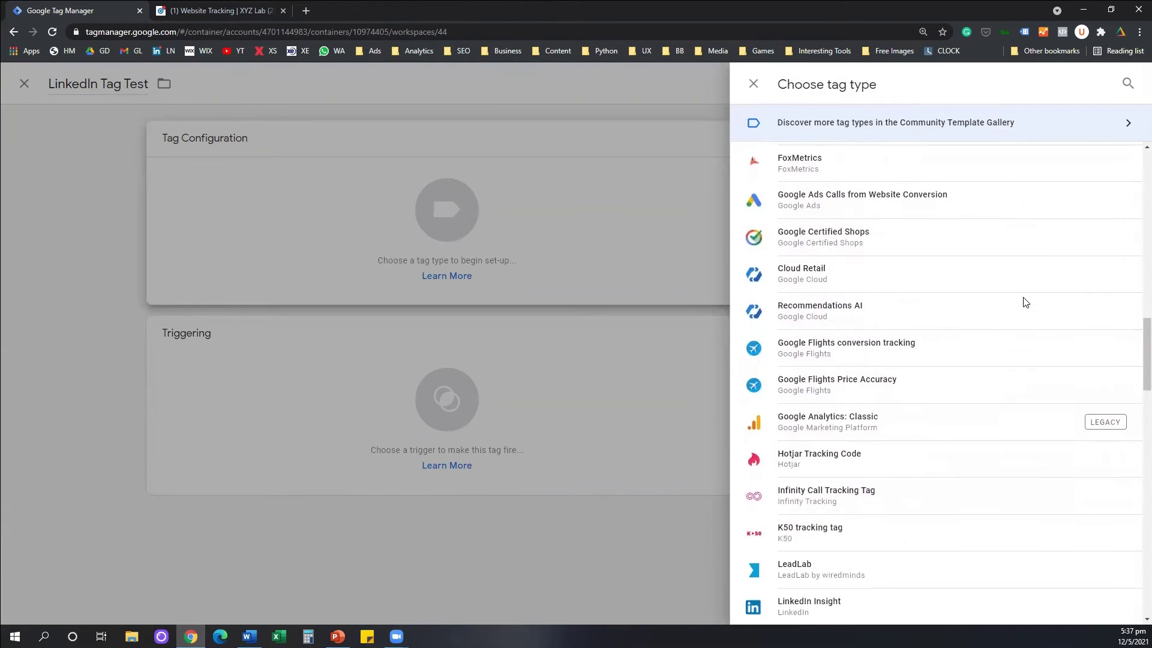
pyautogui.scroll(-2, 1023, 303)
pyautogui.scroll(-1, 1024, 302)
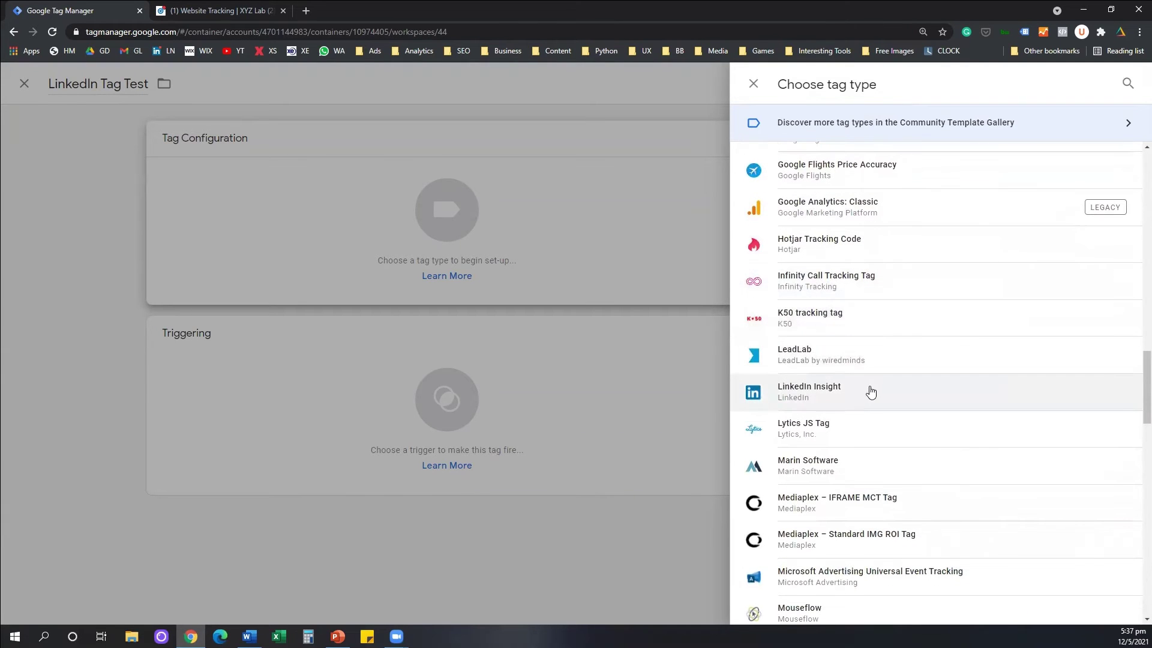
pyautogui.click(813, 406)
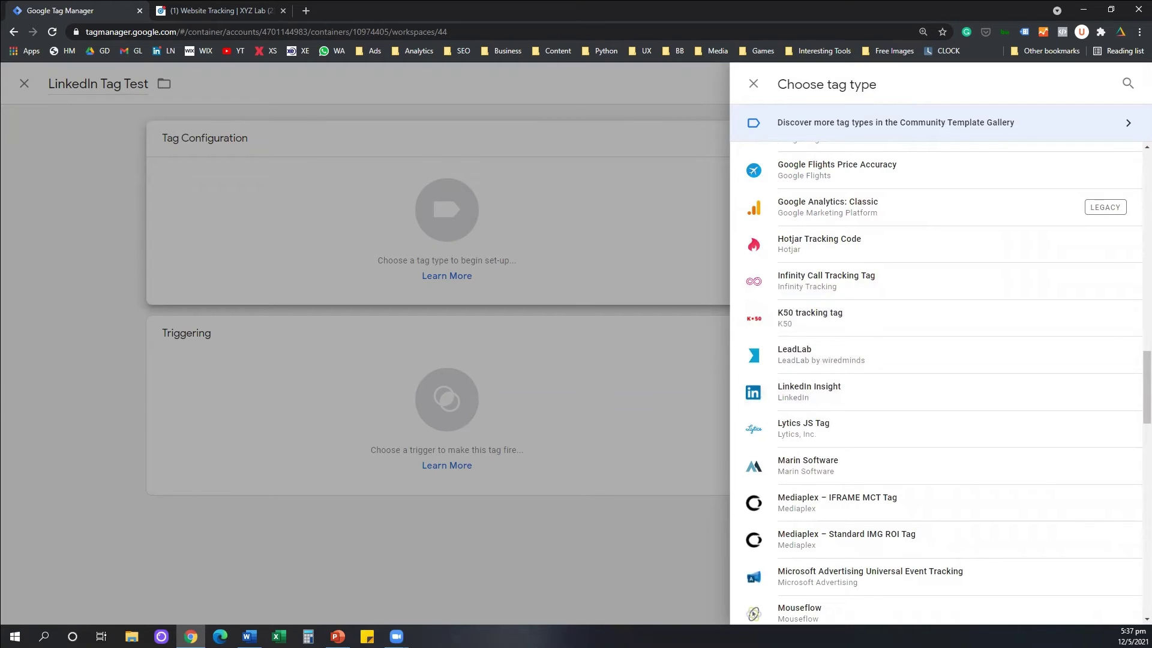
pyautogui.moveTo(737, 375)
pyautogui.mouseDown()
pyautogui.moveTo(804, 371)
pyautogui.moveTo(739, 396)
pyautogui.mouseUp()
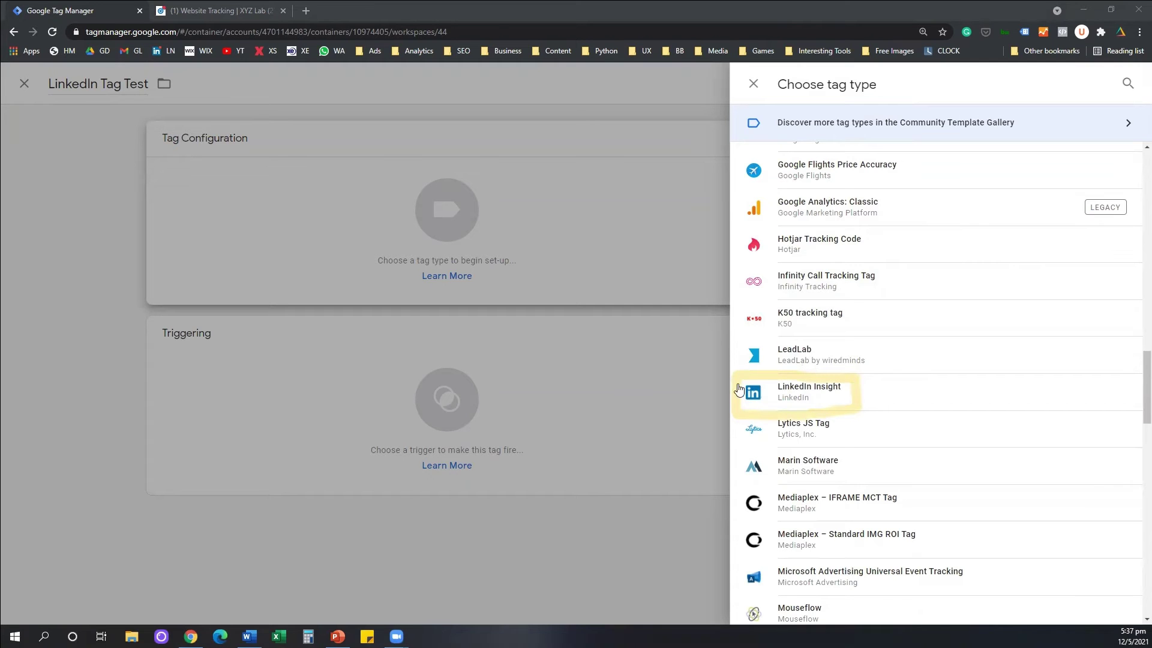
pyautogui.click(821, 398)
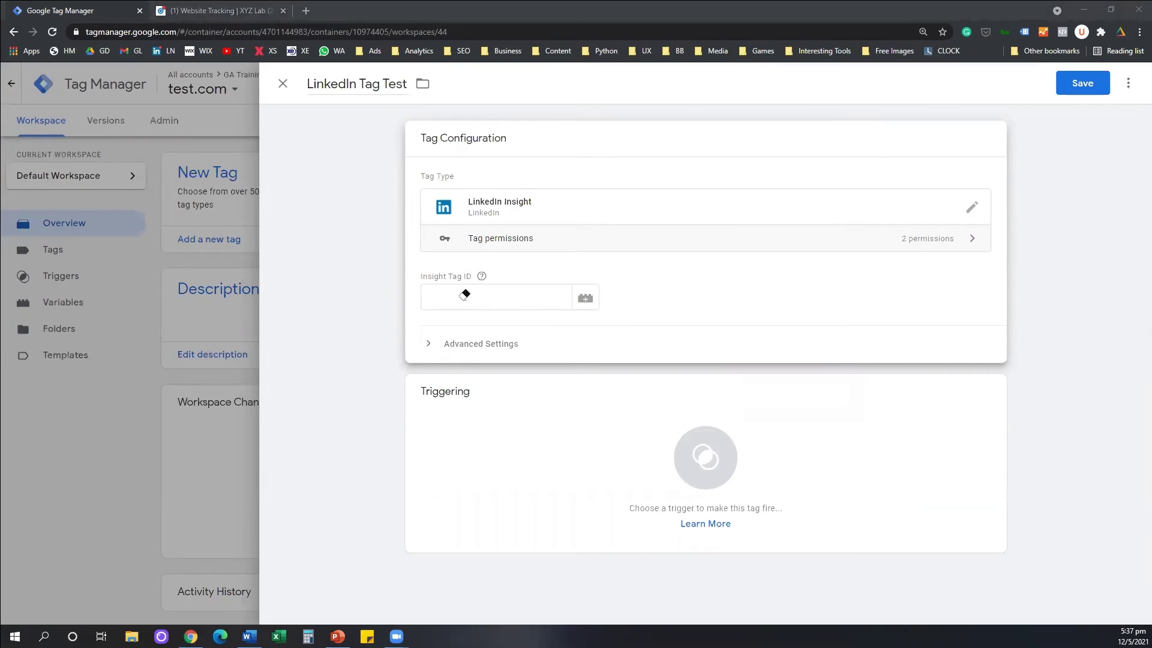
# Paste partner ID 738163 into the Insight Tag ID field.
pyautogui.rightClick(442, 296)
pyautogui.click(470, 388)
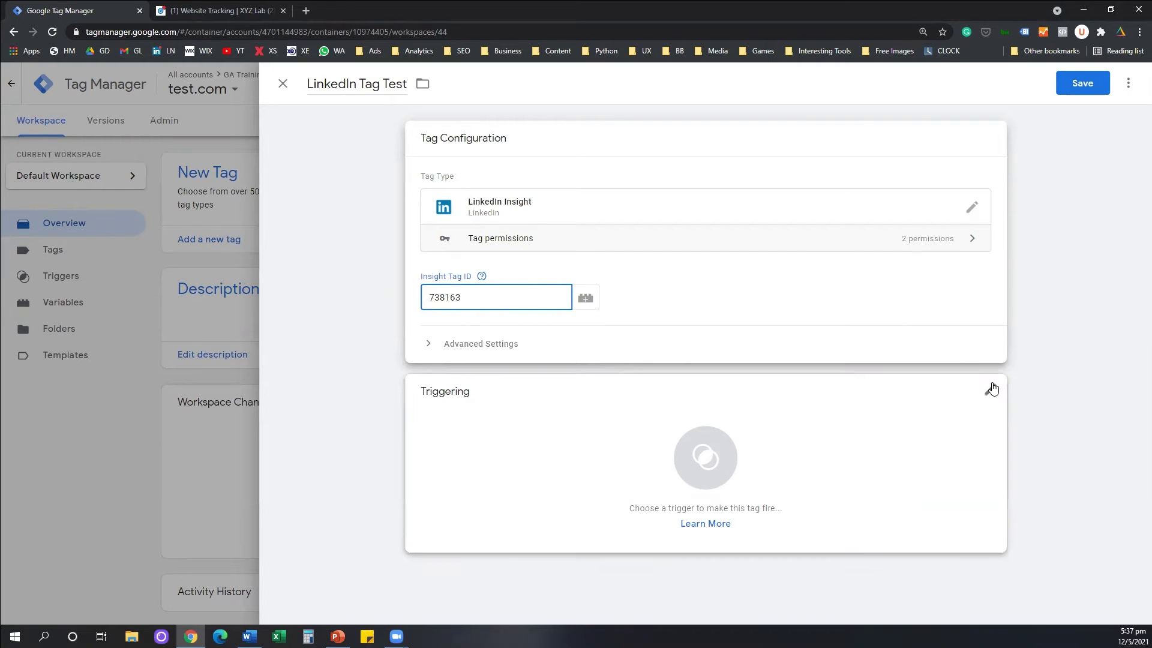
pyautogui.moveTo(706, 464)
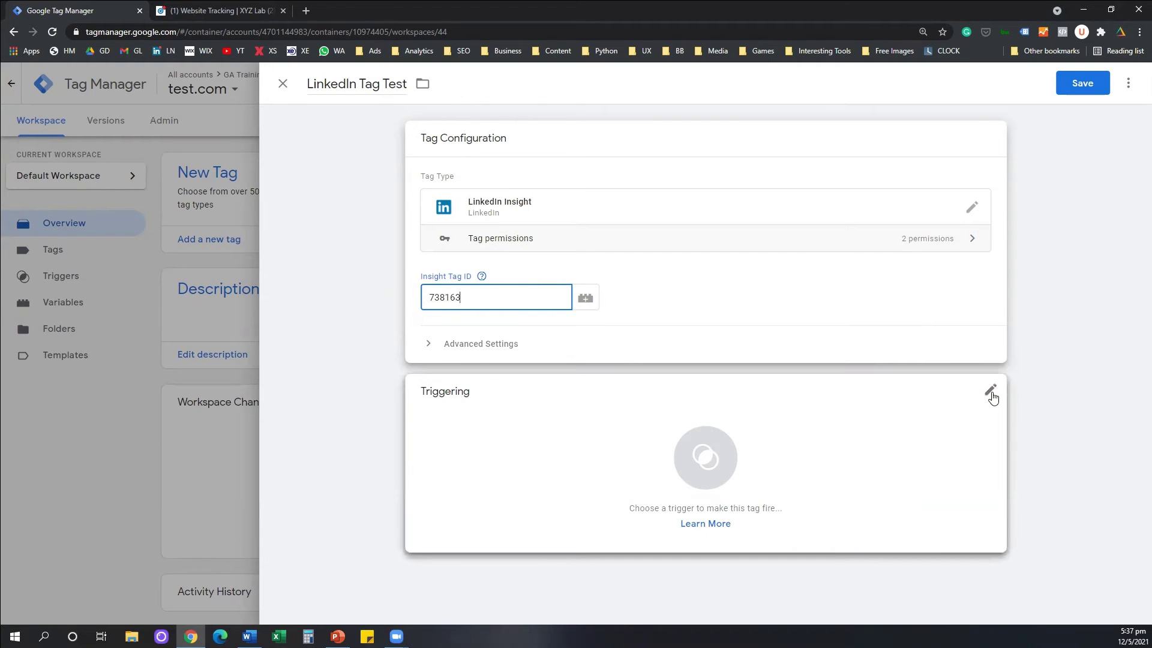
# Attach the All Pages trigger to LinkedIn Tag Test and save the tag.
pyautogui.click(992, 397)
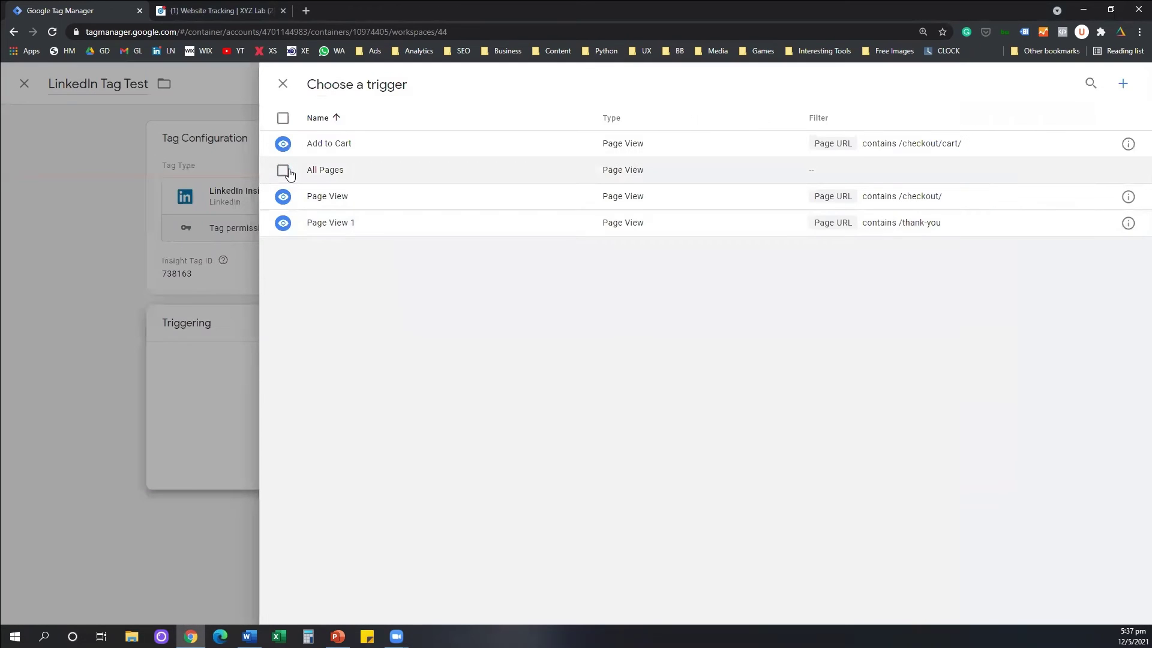
pyautogui.click(285, 171)
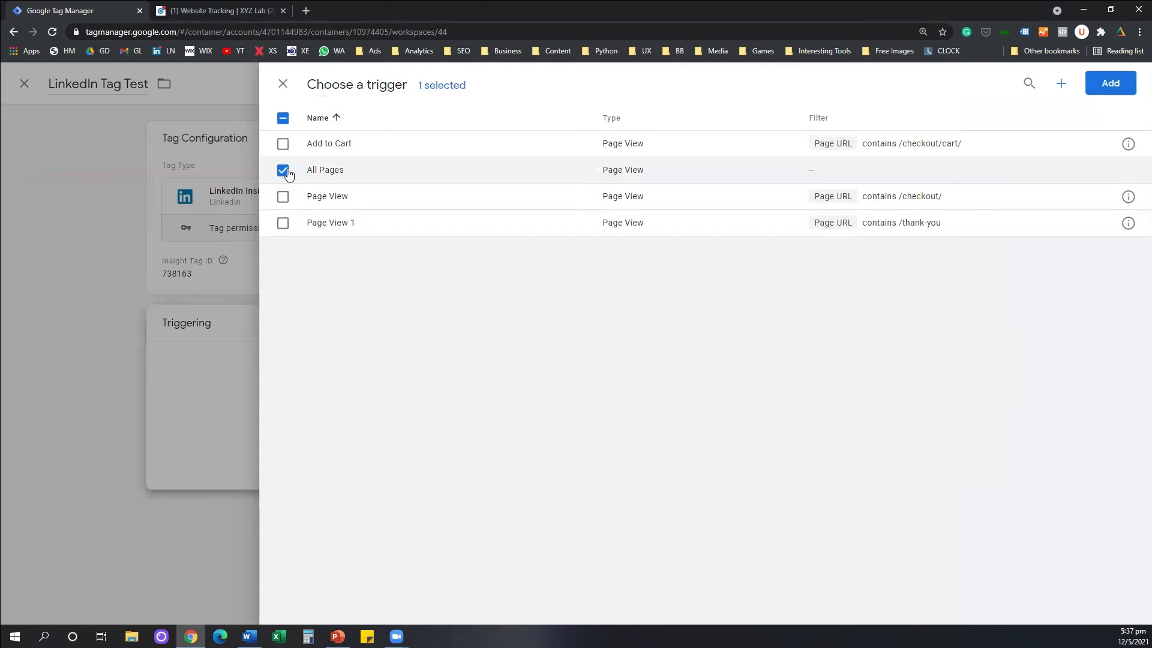
pyautogui.click(1108, 84)
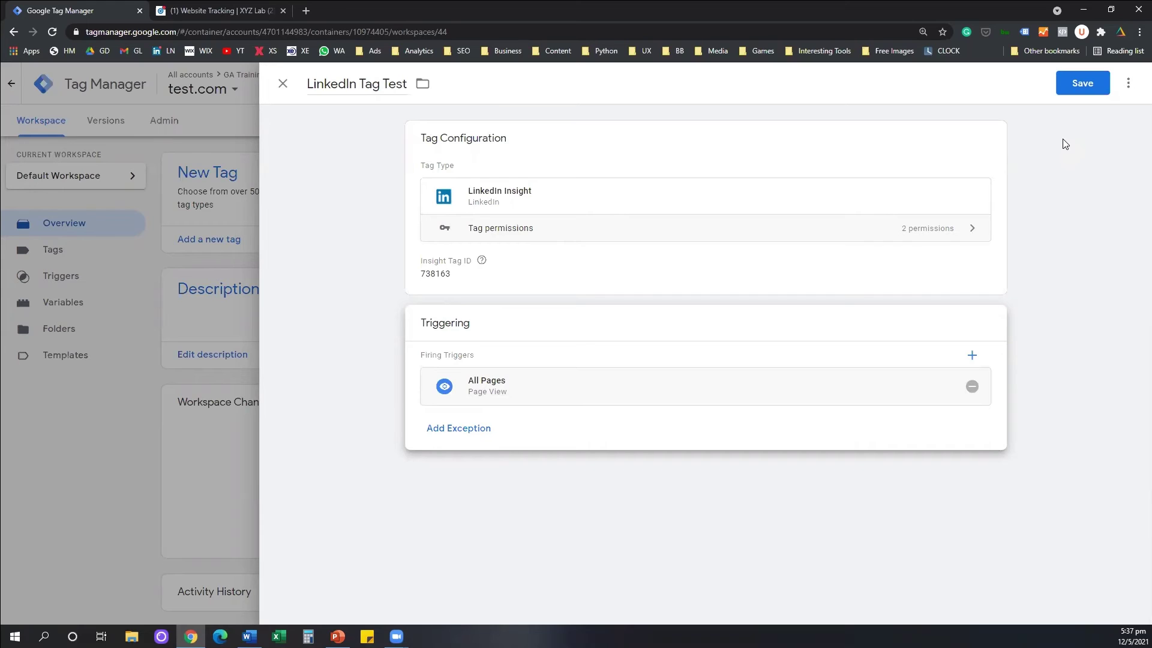
pyautogui.click(1090, 84)
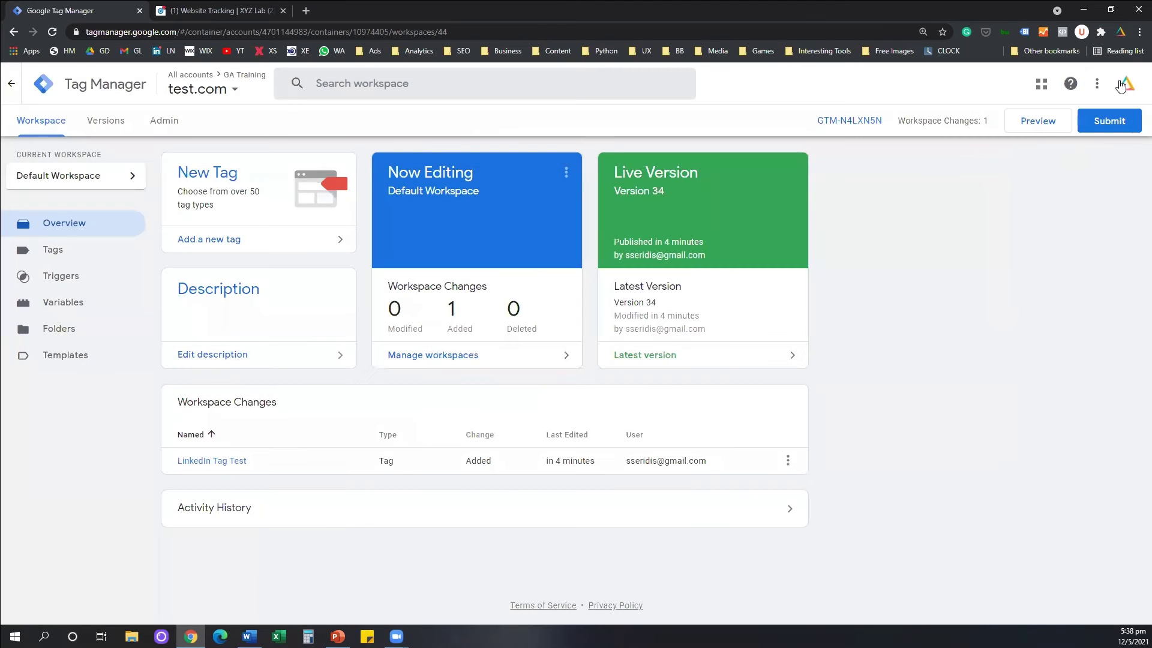
# Publish the workspace changes as Version 35 and return to the workspace overview.
pyautogui.click(1109, 121)
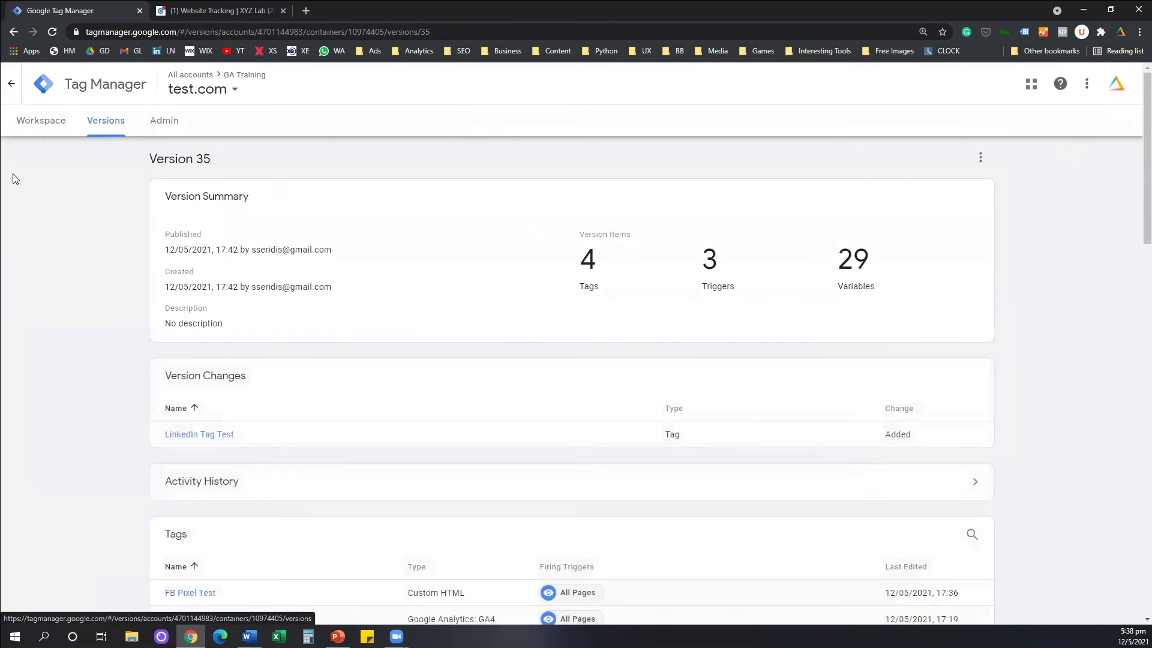
pyautogui.click(43, 126)
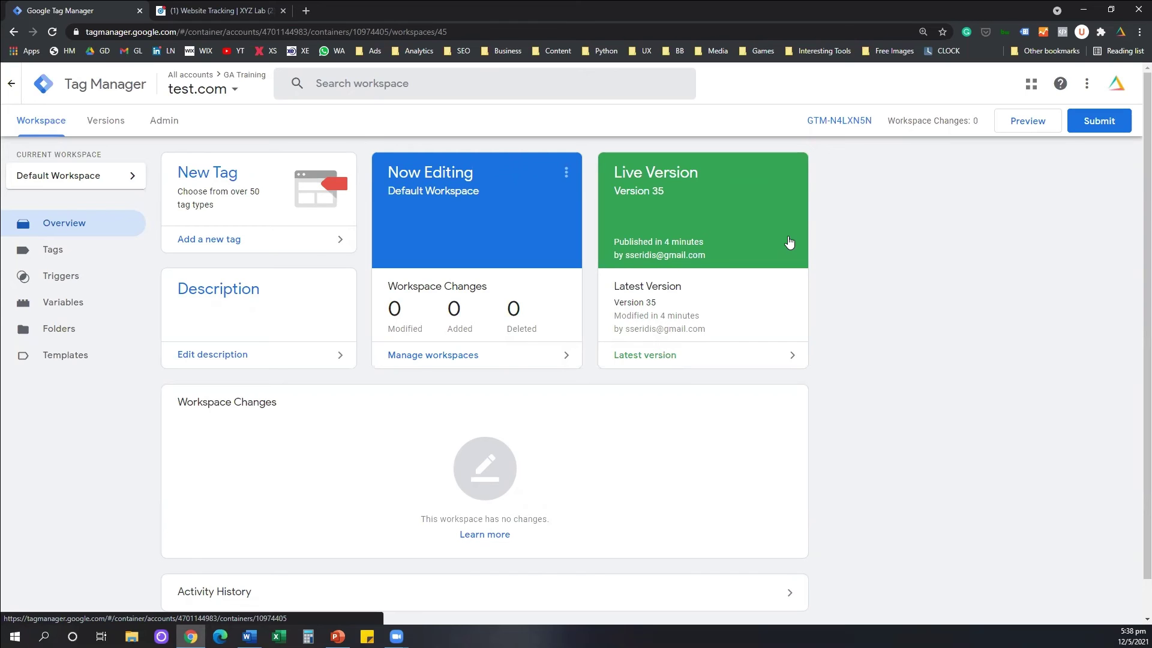
# Switch to the LinkedIn Campaign Manager tab, closing a stray blank browser tab.
pyautogui.click(231, 2)
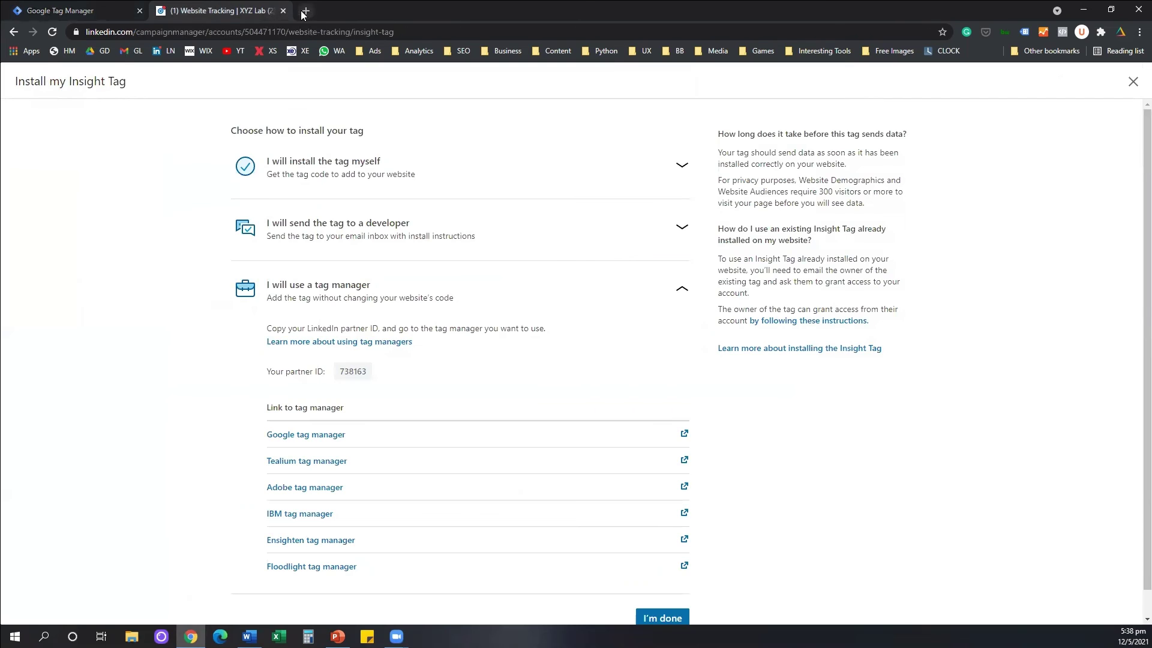
pyautogui.click(305, 9)
pyautogui.click(282, 9)
pyautogui.click(369, 50)
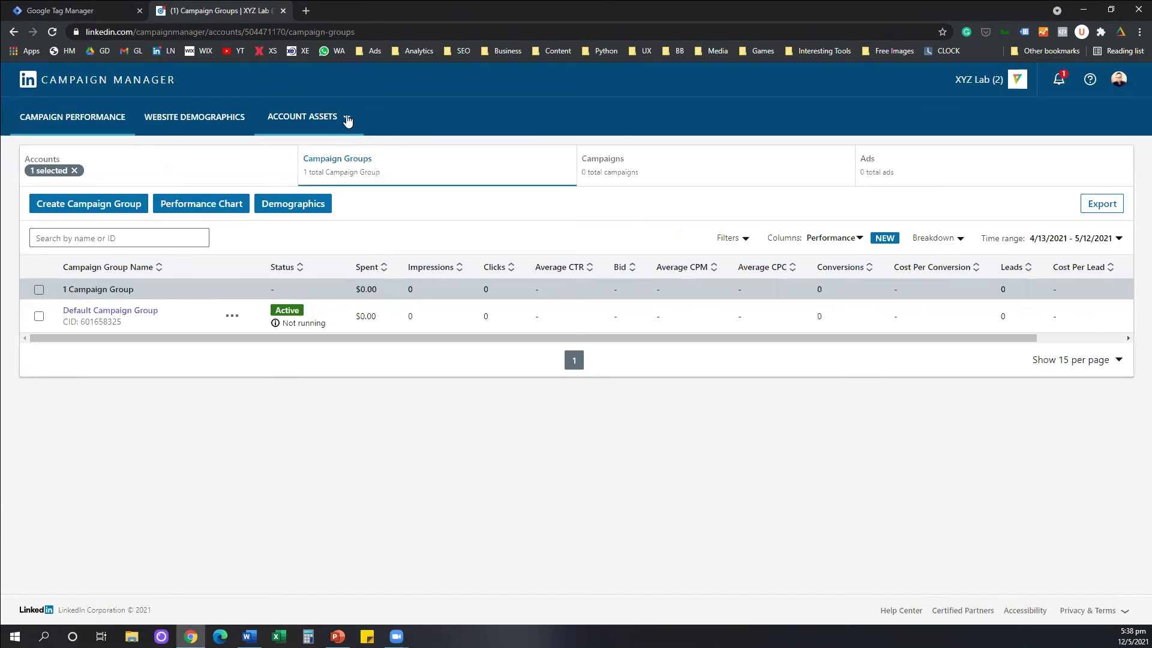
# Redisplay partner ID 738163 under the Insight Tag's tag-manager option, then return to Google Tag Manager.
pyautogui.click(348, 120)
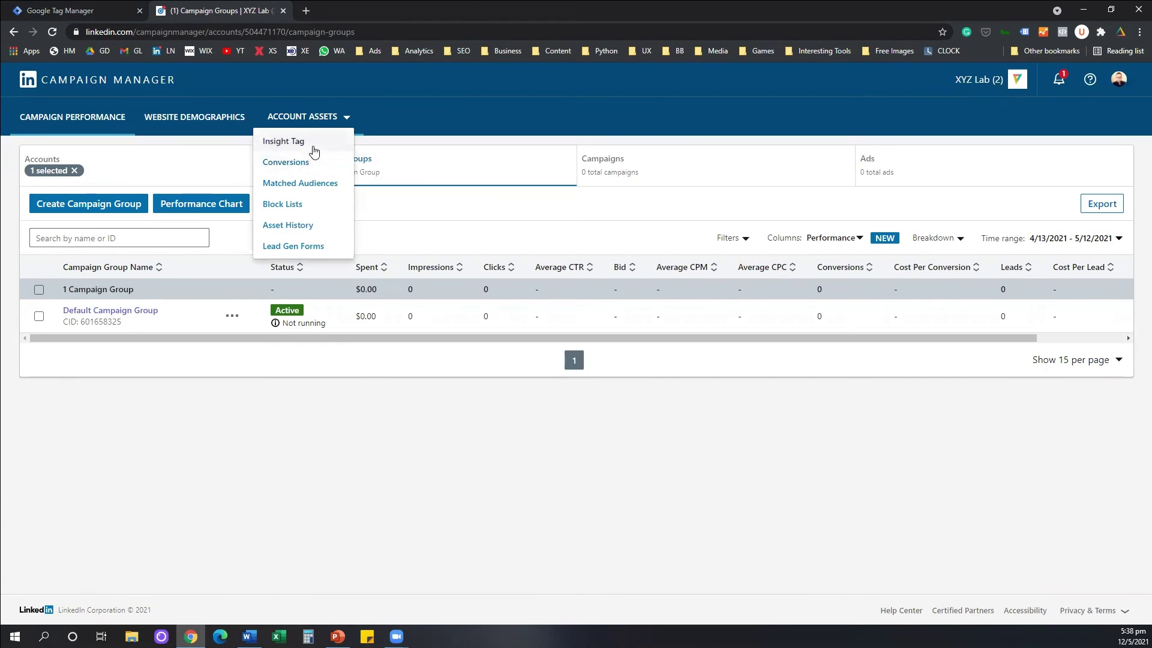
pyautogui.click(312, 150)
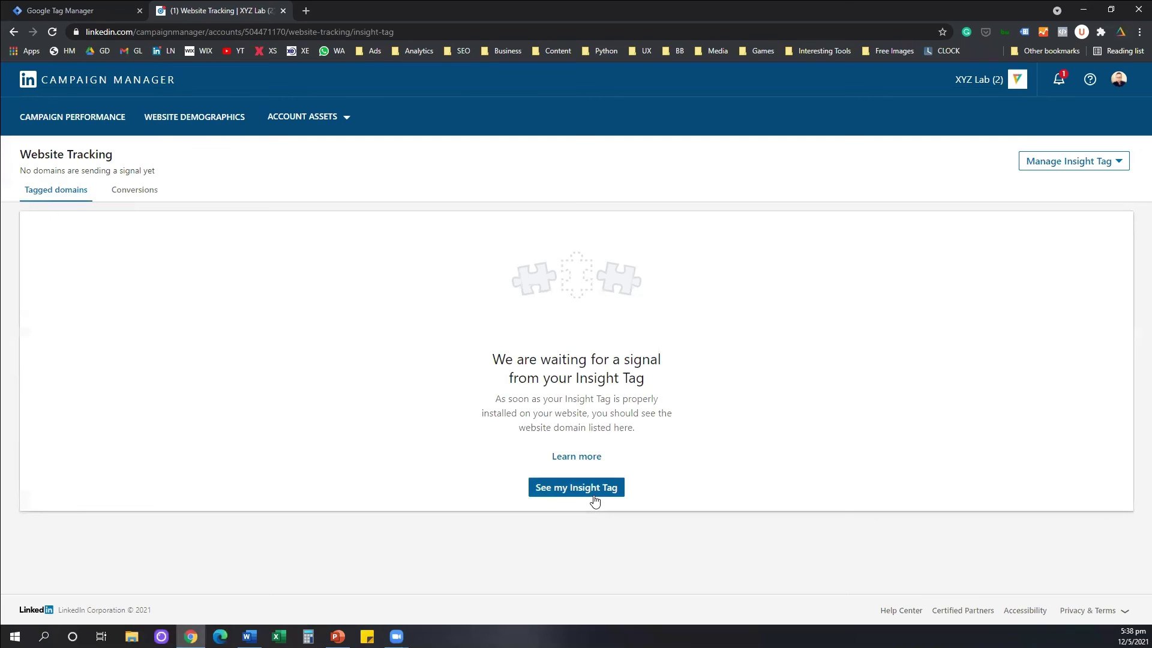
pyautogui.click(595, 501)
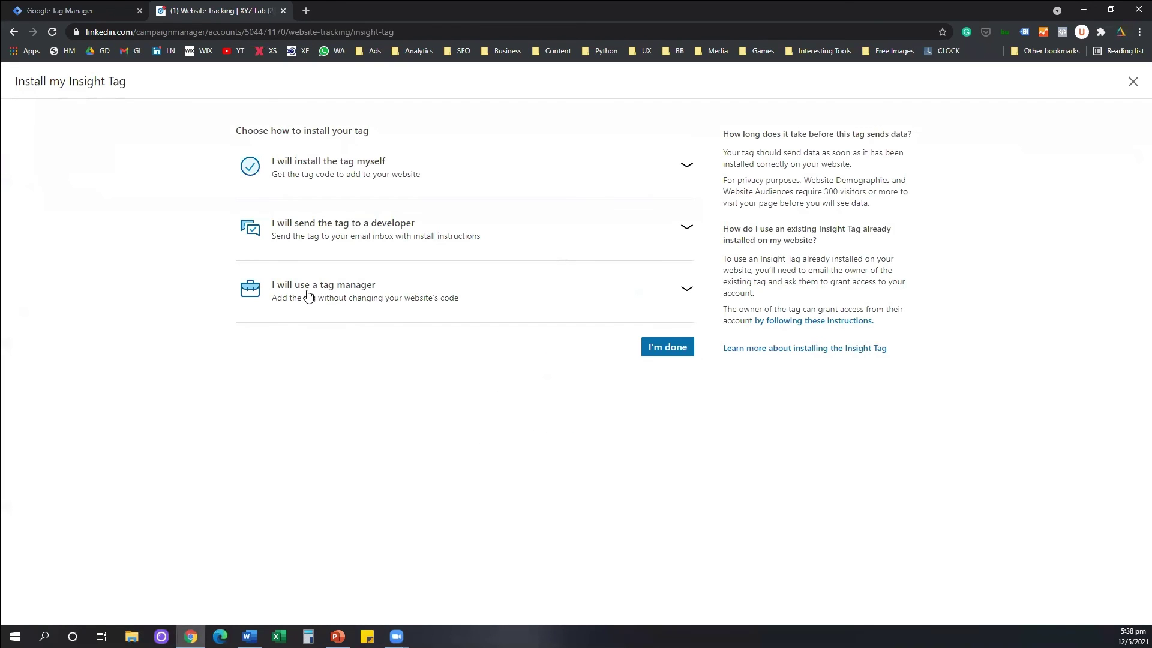
pyautogui.click(351, 288)
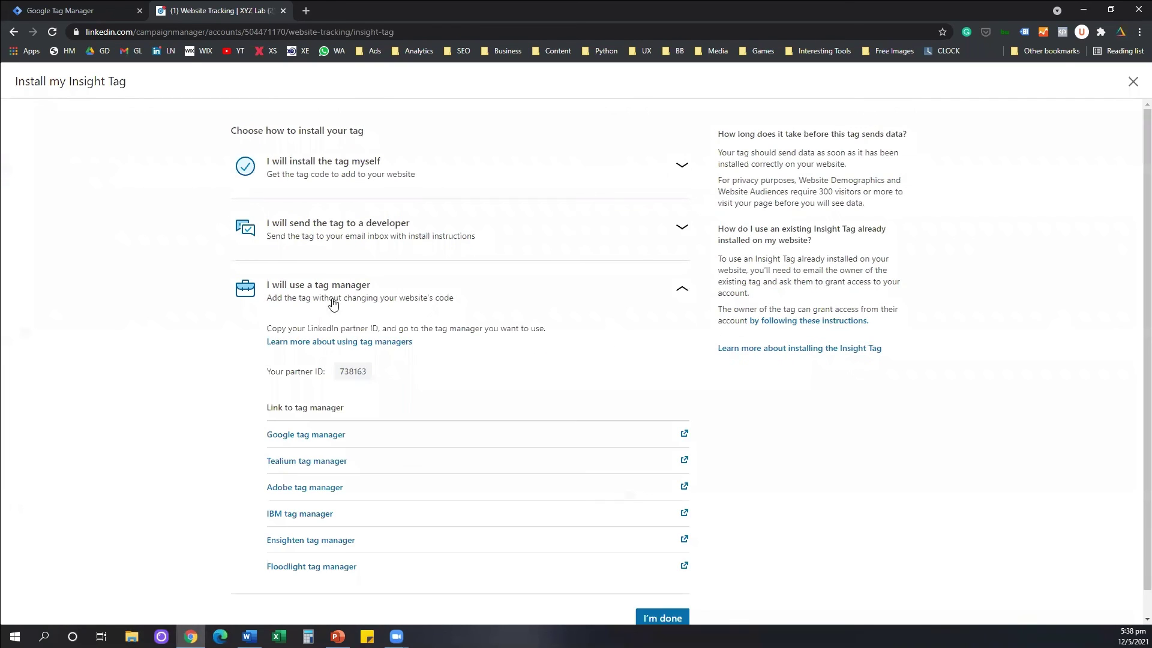
pyautogui.moveTo(327, 372); pyautogui.dragTo(269, 375)
pyautogui.click(88, 9)
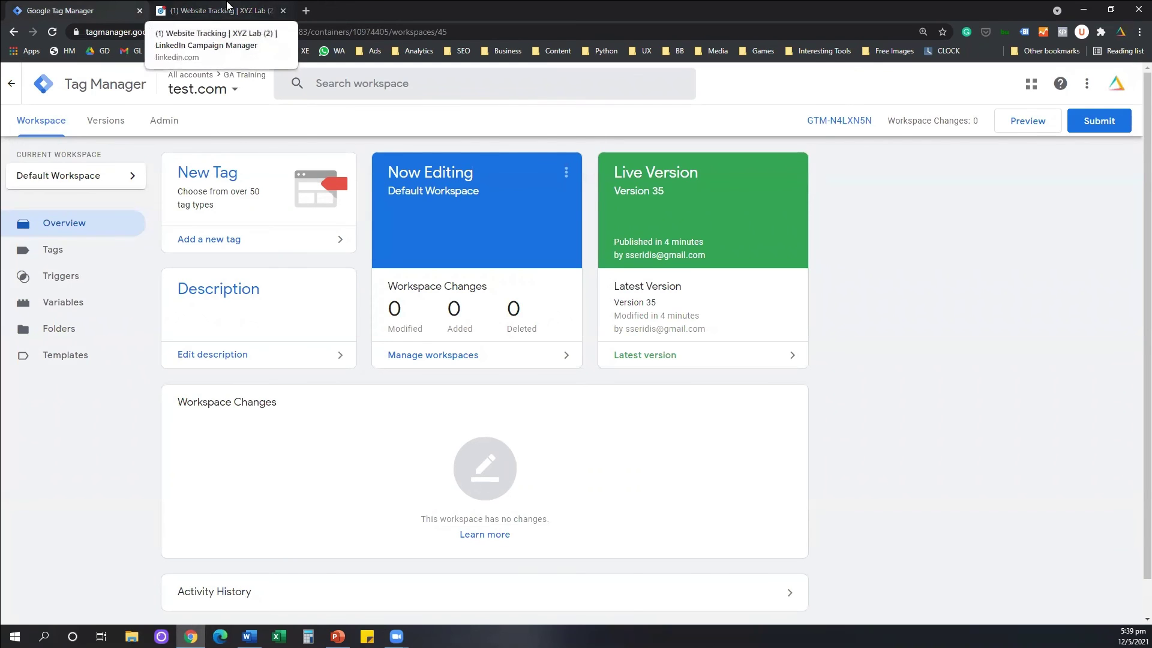
pyautogui.click(227, 10)
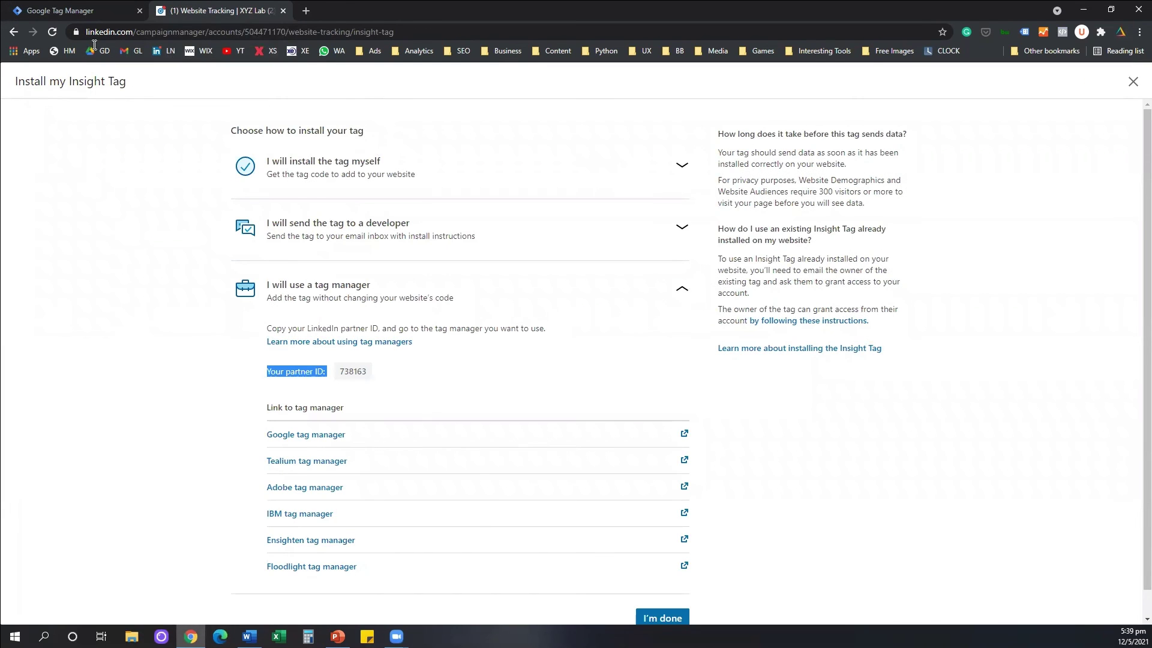
pyautogui.hotkey('ctrl', 'Tab')
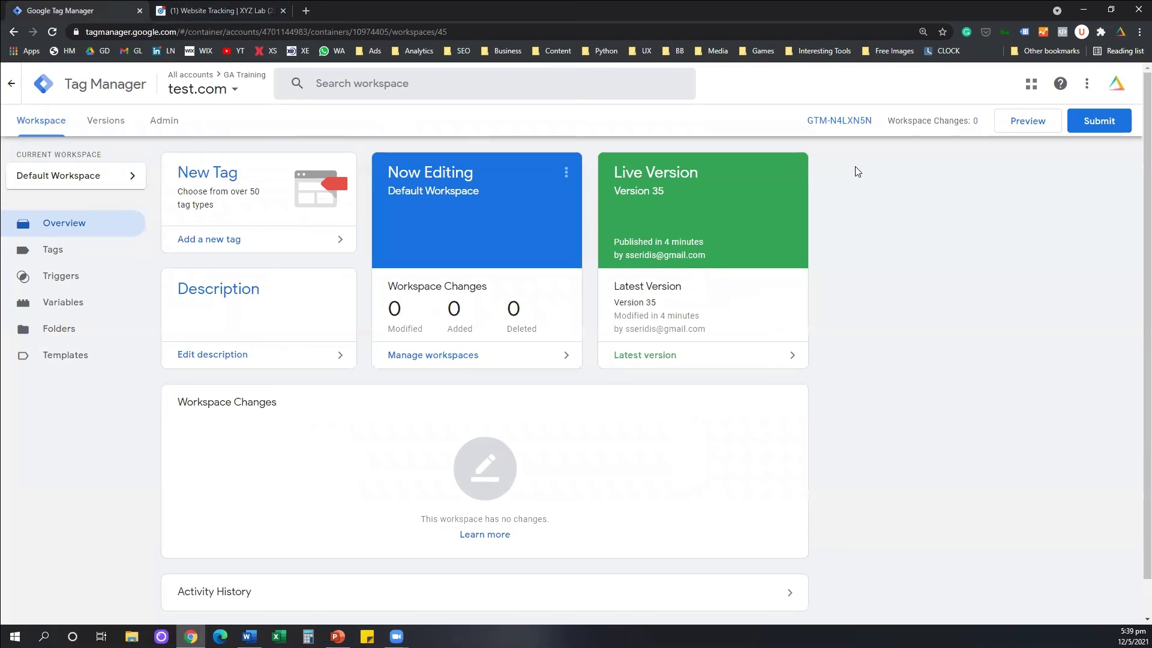